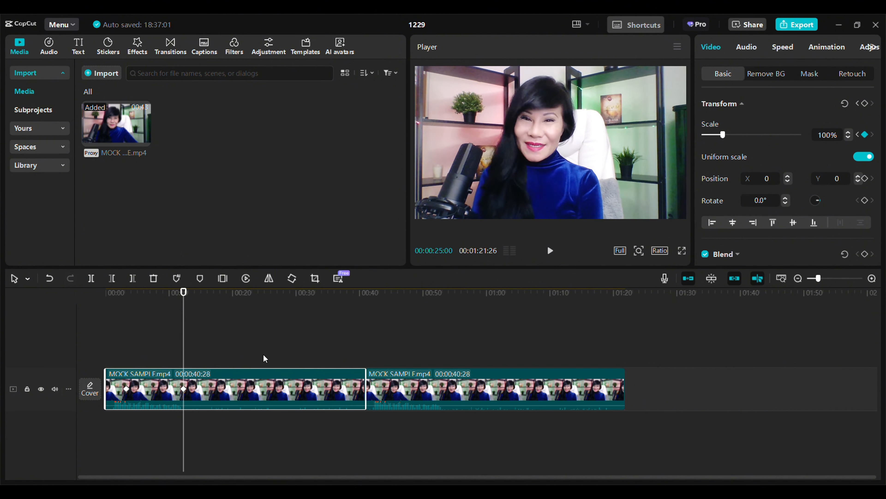
Add a third Scale keyframe to the first clip at about 00:23
{"action": "left_click", "coordinate": [255, 354]}
{"action": "left_click", "coordinate": [254, 380]}
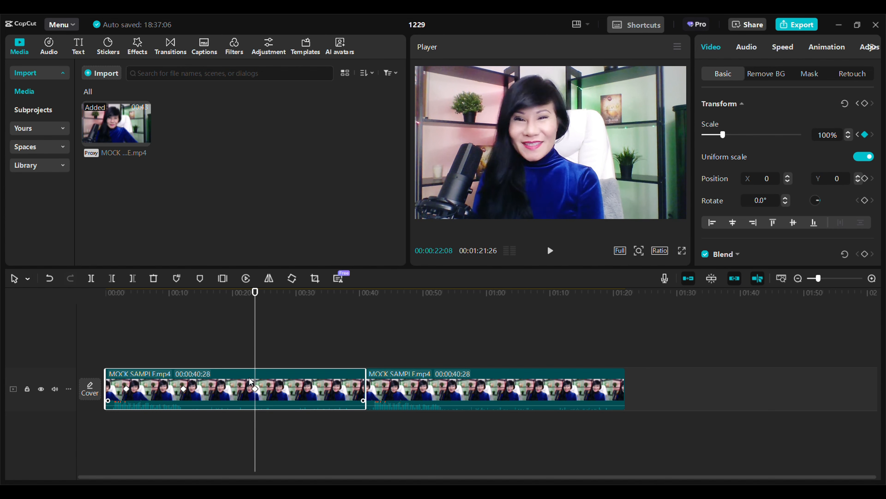
{"action": "left_click", "coordinate": [255, 389]}
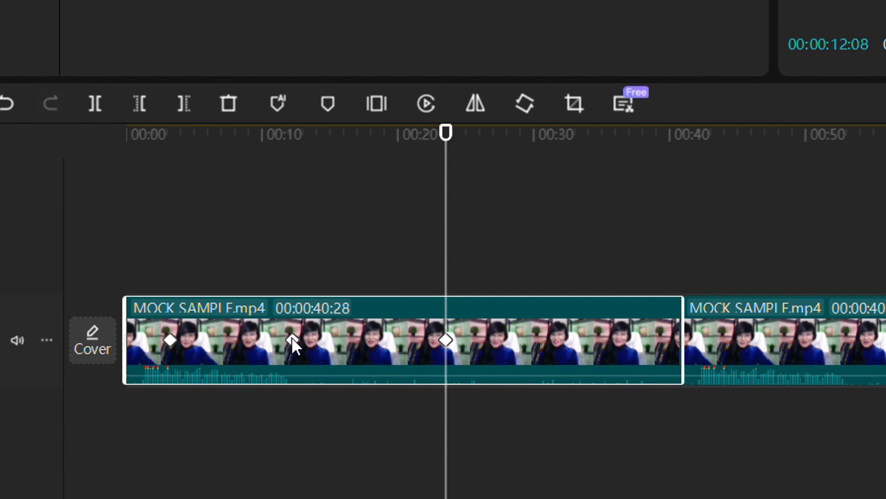
Set the scale at the first clip's middle keyframe to 146% and play back the zoom from near the clip's start
{"action": "left_click", "coordinate": [293, 340]}
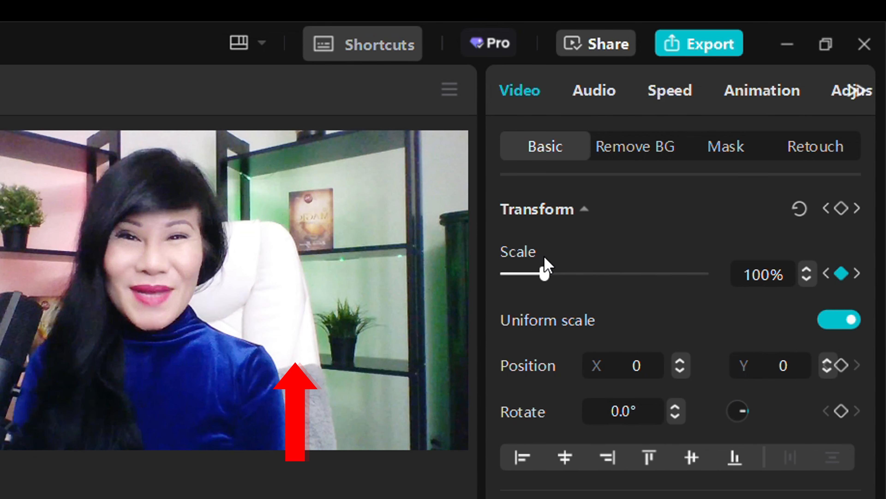
{"action": "left_click_drag", "start_coordinate": [544, 273], "coordinate": [562, 273]}
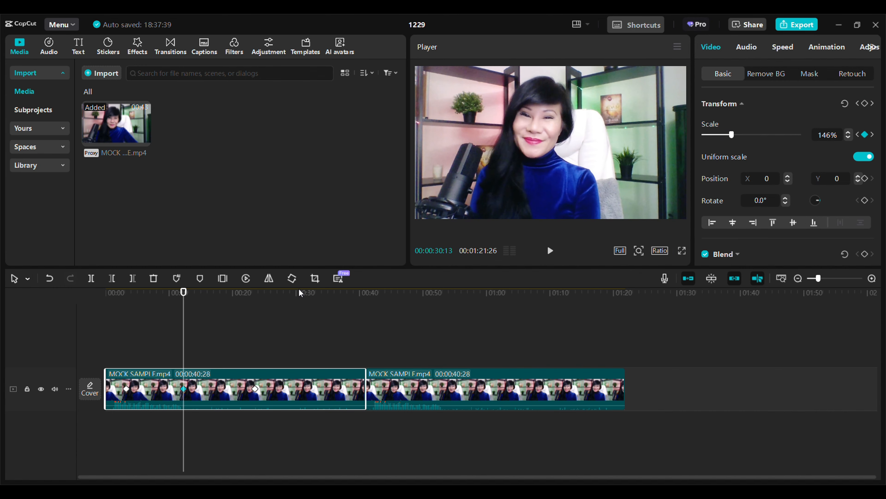
{"action": "left_click", "coordinate": [120, 335]}
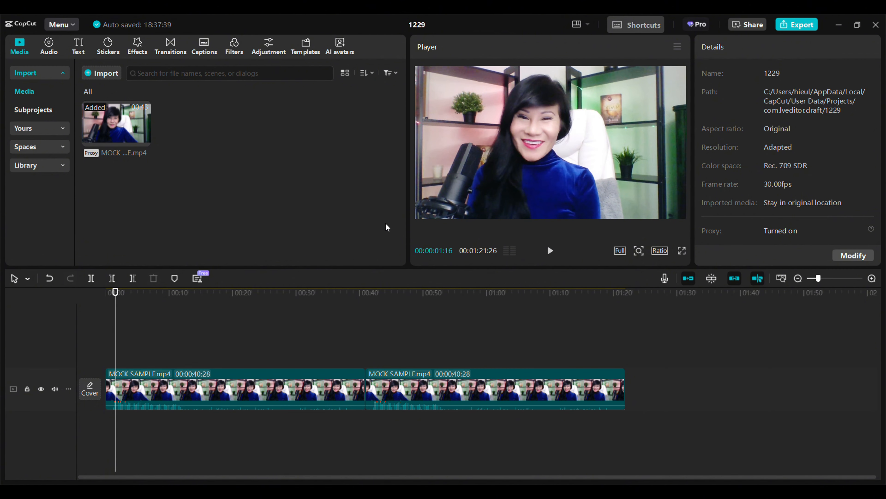
{"action": "left_click", "coordinate": [551, 252]}
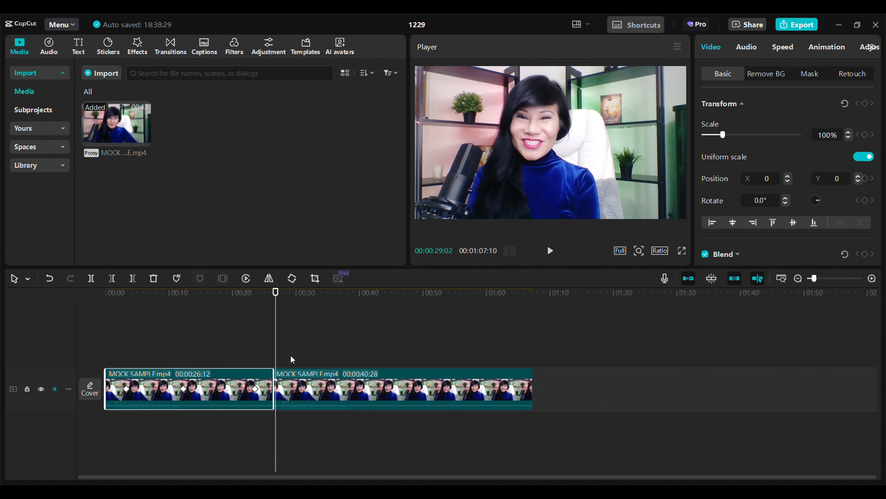
Add Scale keyframes to the second clip at about 00:29 and 00:35, and pull the second one earlier to about 00:32
{"action": "left_click", "coordinate": [292, 386]}
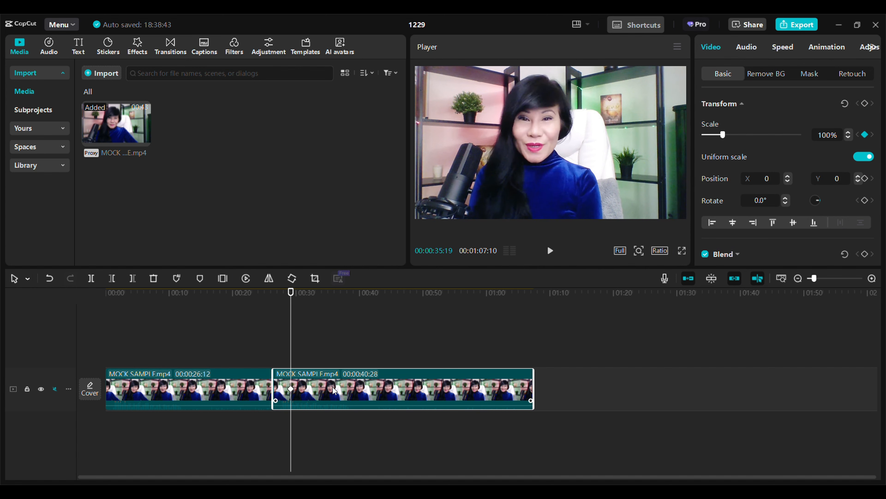
{"action": "left_click", "coordinate": [330, 349]}
{"action": "left_click", "coordinate": [330, 380]}
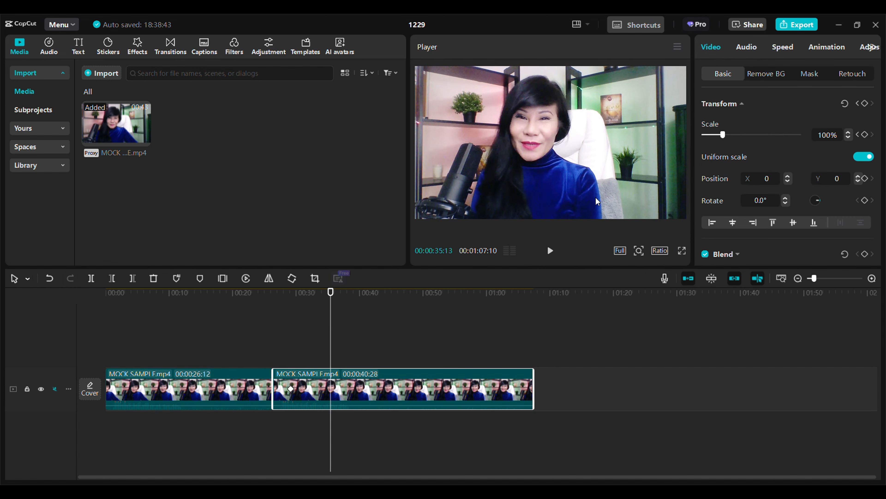
{"action": "left_click", "coordinate": [865, 135]}
{"action": "left_click_drag", "start_coordinate": [331, 388], "coordinate": [308, 390]}
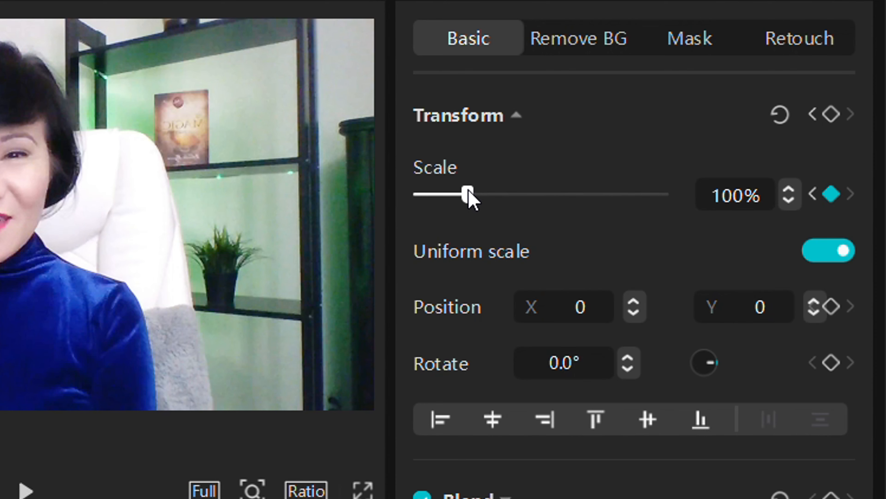
Set the scale at the second clip's later keyframe to 185% and play back the faster zoom
{"action": "left_click_drag", "start_coordinate": [473, 193], "coordinate": [510, 196]}
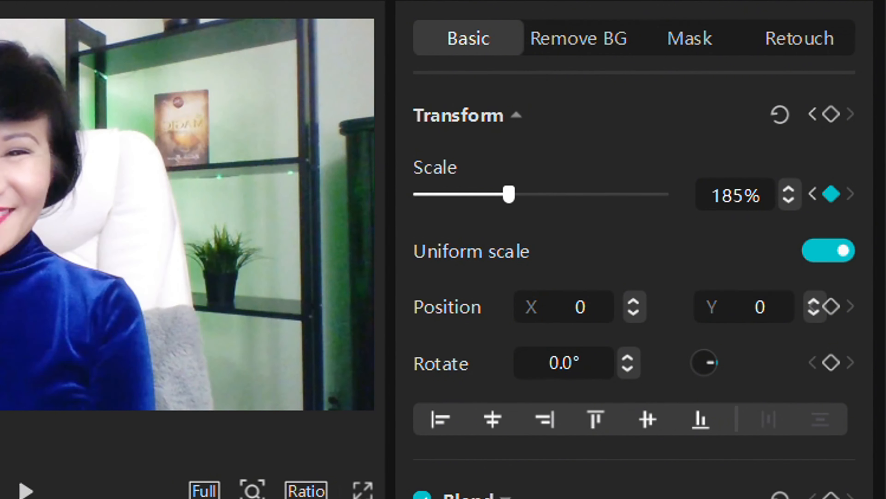
{"action": "left_click", "coordinate": [26, 491]}
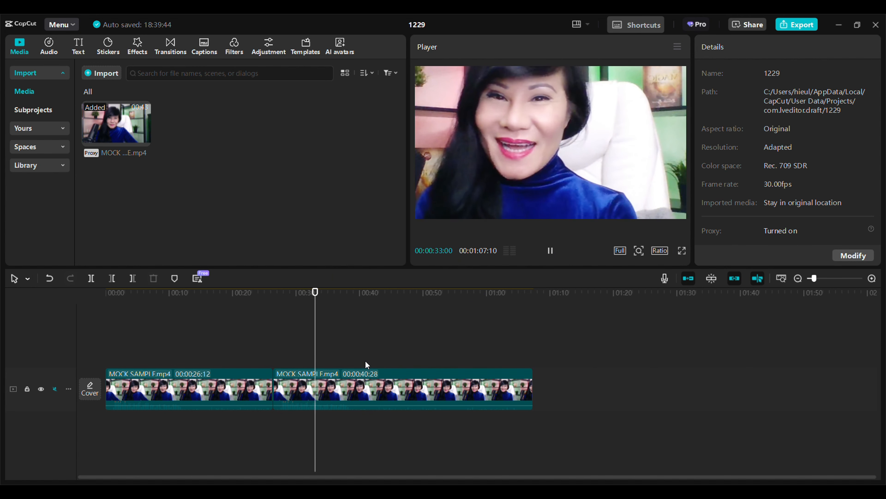
{"action": "left_click", "coordinate": [550, 251]}
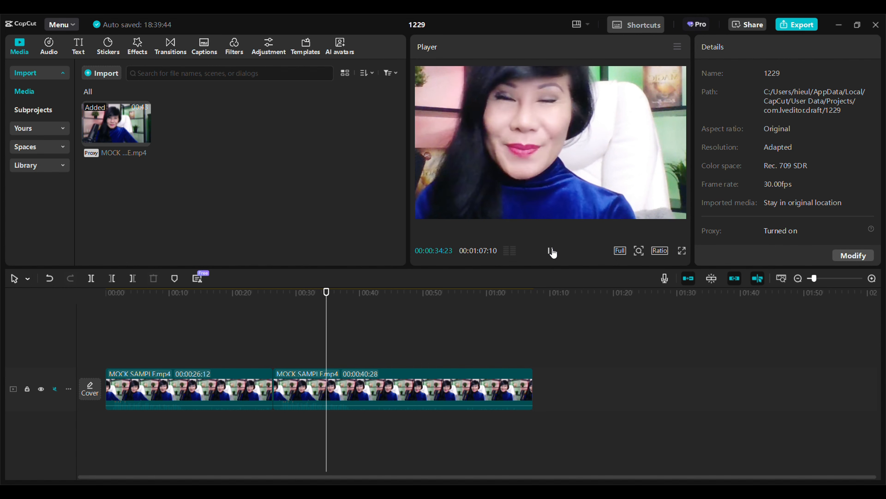
Bring up the basic Adjustment settings of the last clip, down to its Color and Lightness sliders
{"action": "left_click", "coordinate": [478, 370]}
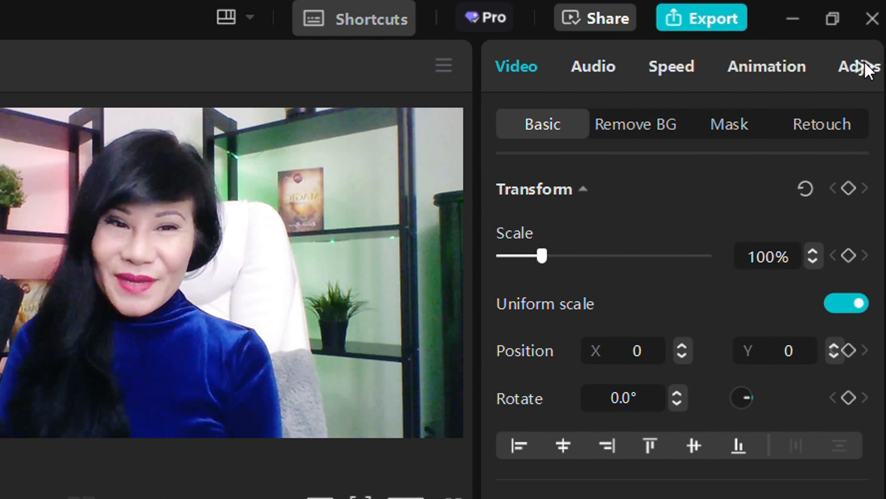
{"action": "left_click", "coordinate": [864, 66]}
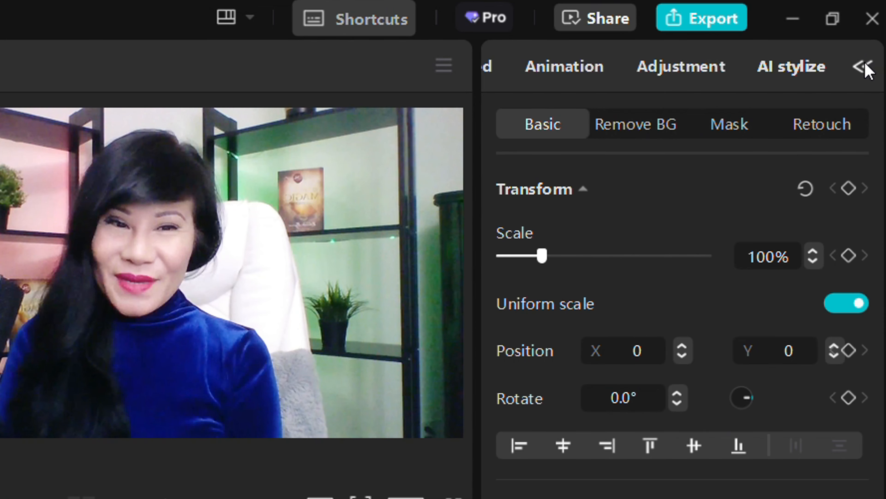
{"action": "left_click", "coordinate": [691, 70]}
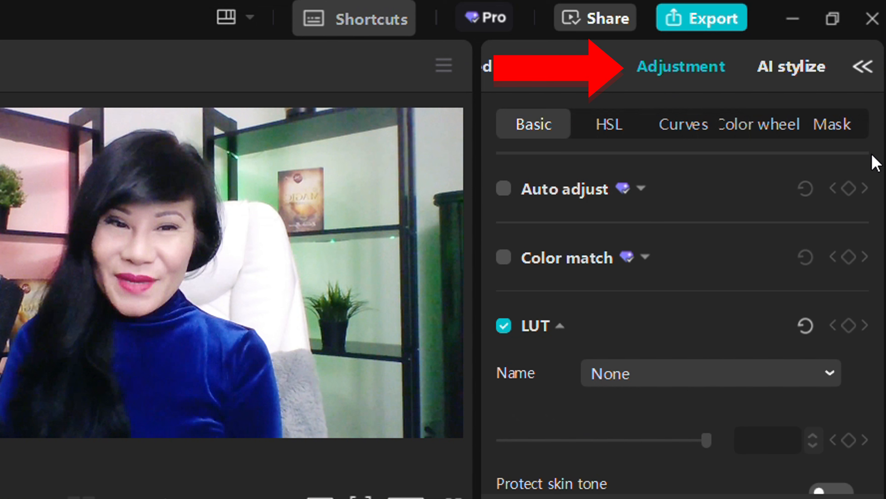
{"action": "left_click_drag", "start_coordinate": [879, 185], "coordinate": [862, 298]}
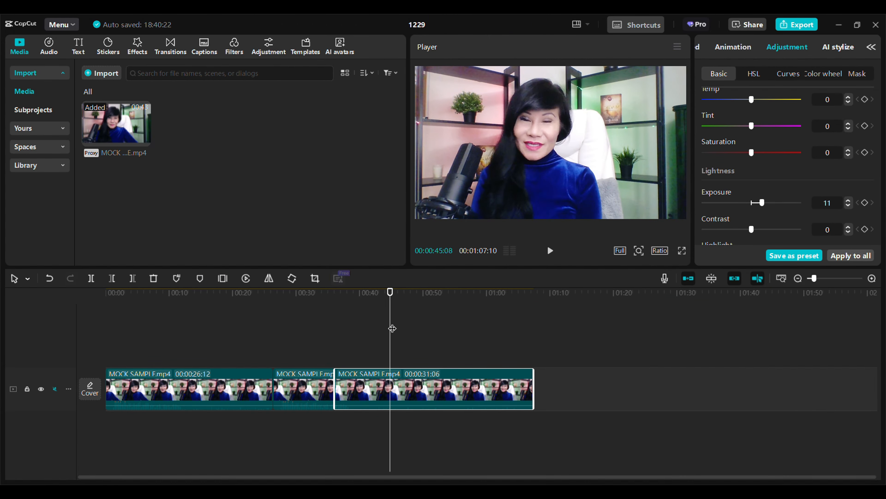
Add a Saturation keyframe to the last clip at 00:00:39:26
{"action": "left_click", "coordinate": [361, 333]}
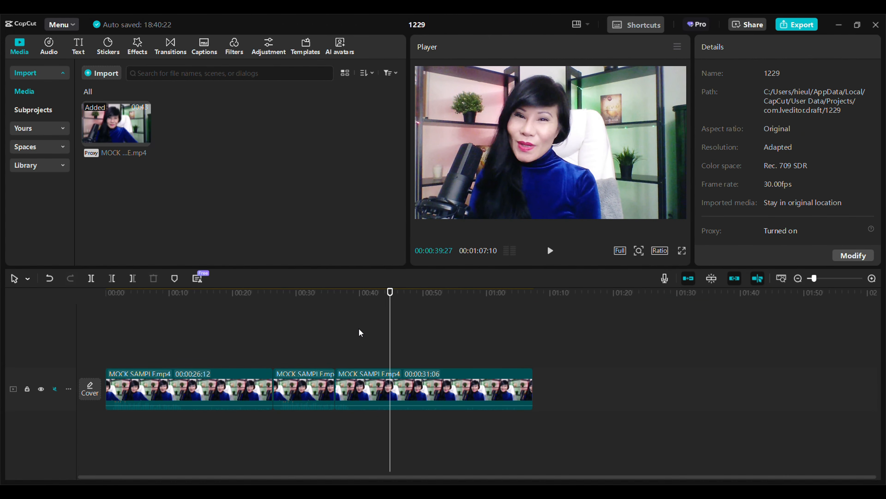
{"action": "left_click", "coordinate": [356, 363]}
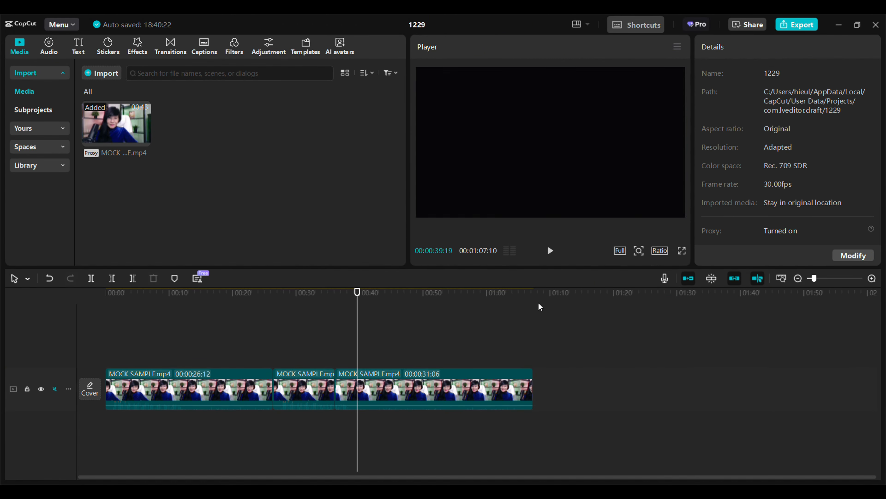
{"action": "left_click", "coordinate": [494, 371]}
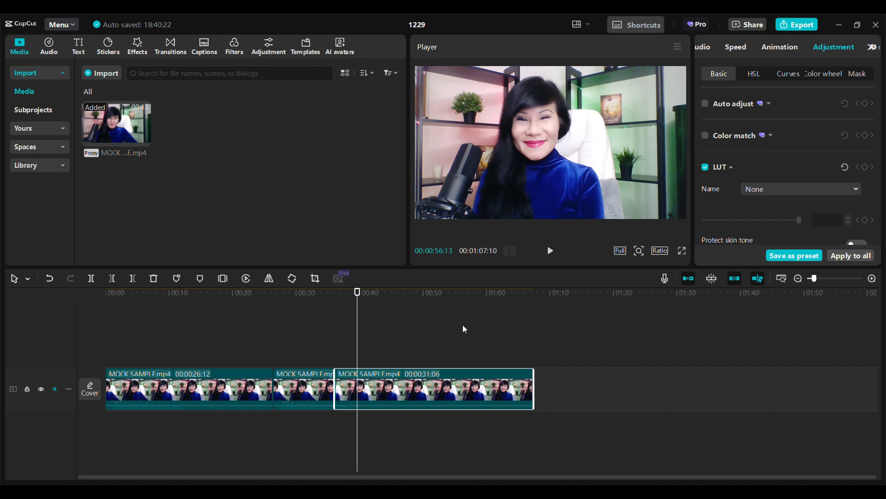
{"action": "left_click_drag", "start_coordinate": [363, 351], "coordinate": [365, 351]}
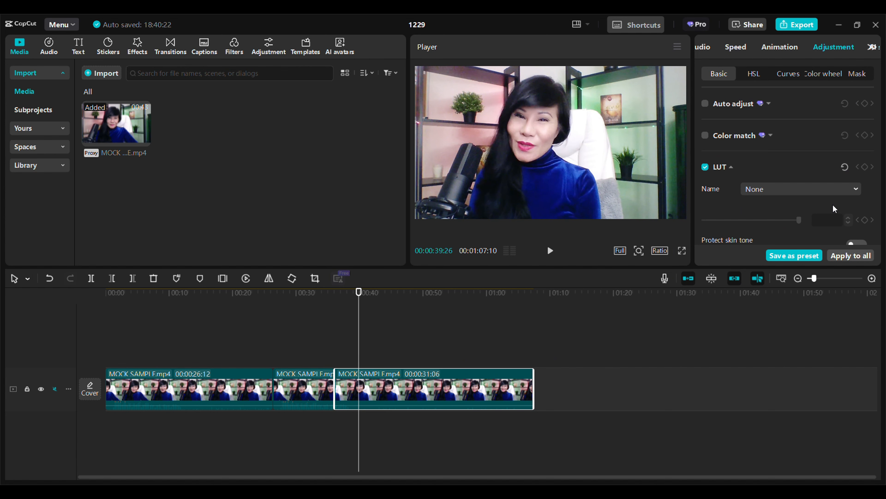
{"action": "scroll", "coordinate": [879, 92], "scroll_direction": "down", "scroll_amount": 6}
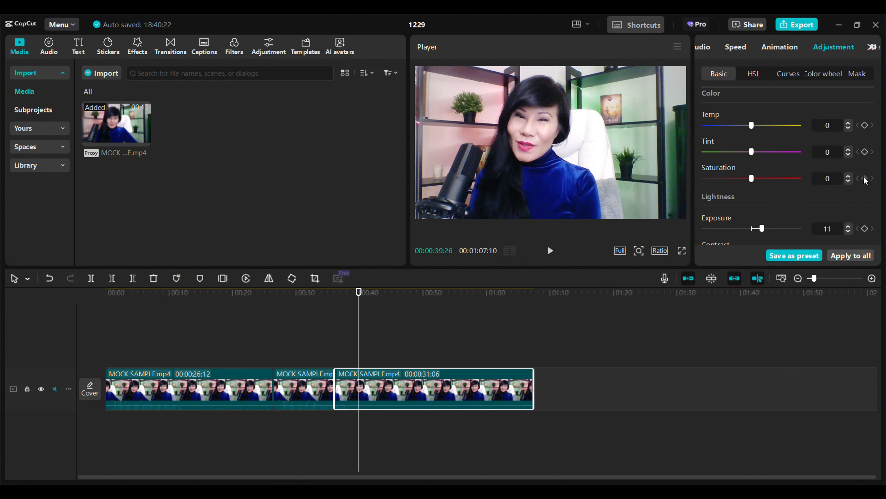
Add a second Saturation keyframe to the last clip at 00:00:47:05
{"action": "left_click", "coordinate": [405, 362]}
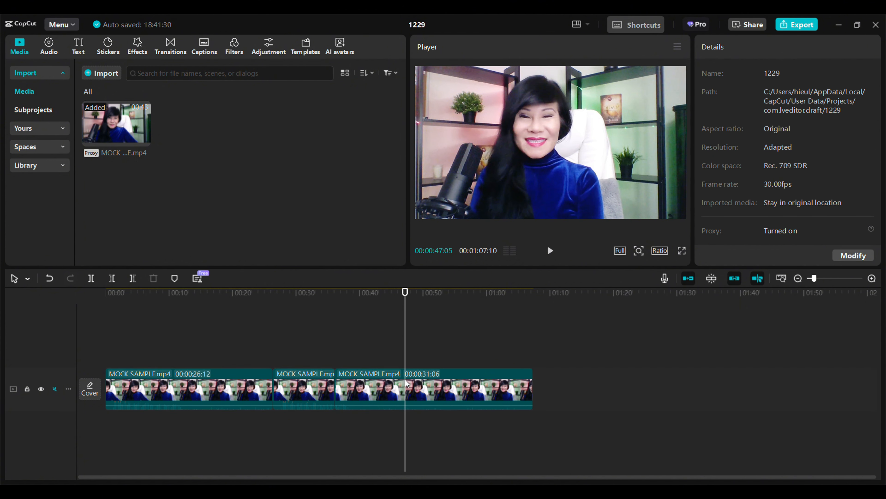
{"action": "left_click", "coordinate": [407, 383]}
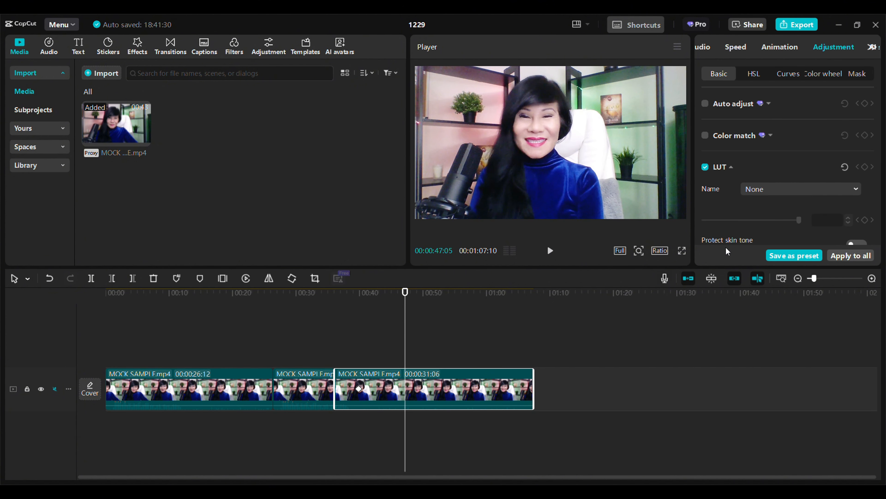
{"action": "left_click_drag", "start_coordinate": [878, 121], "coordinate": [882, 168]}
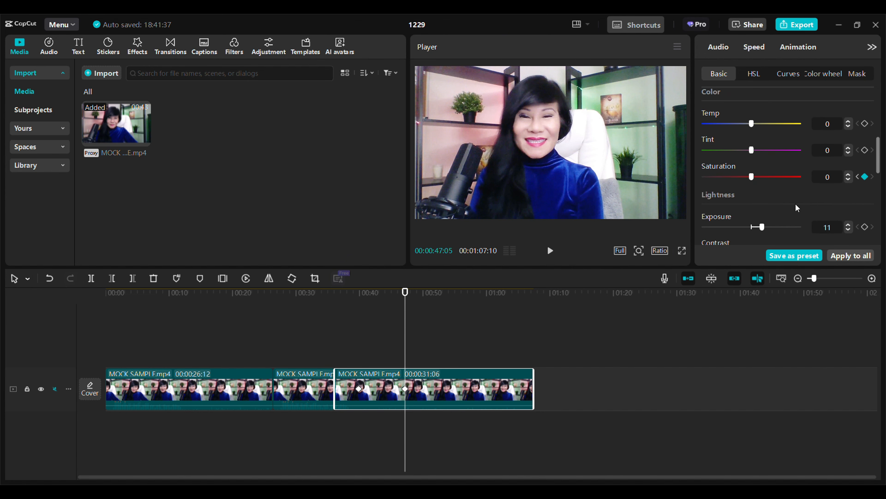
Add a third Saturation keyframe to the last clip at about 00:57
{"action": "left_click", "coordinate": [471, 348]}
{"action": "left_click", "coordinate": [476, 393]}
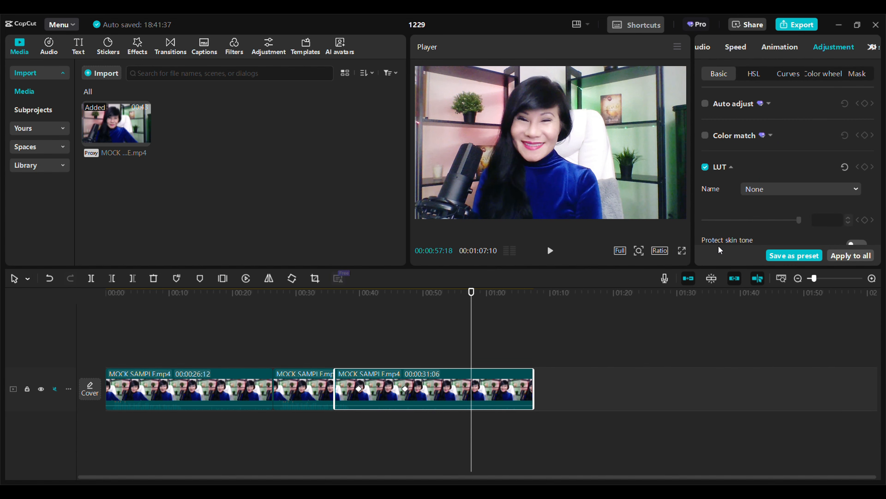
{"action": "left_click_drag", "start_coordinate": [880, 113], "coordinate": [881, 165]}
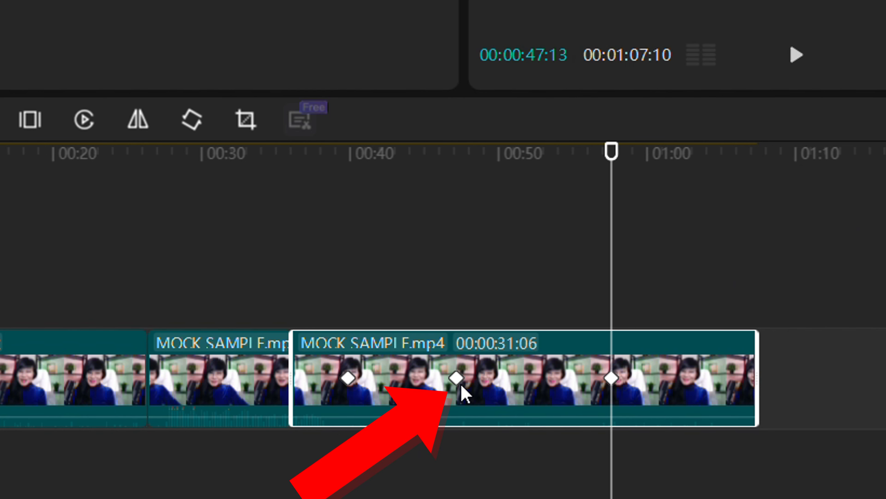
Set the saturation at the last clip's middle keyframe to -50 and play back the color fade
{"action": "left_click", "coordinate": [456, 377]}
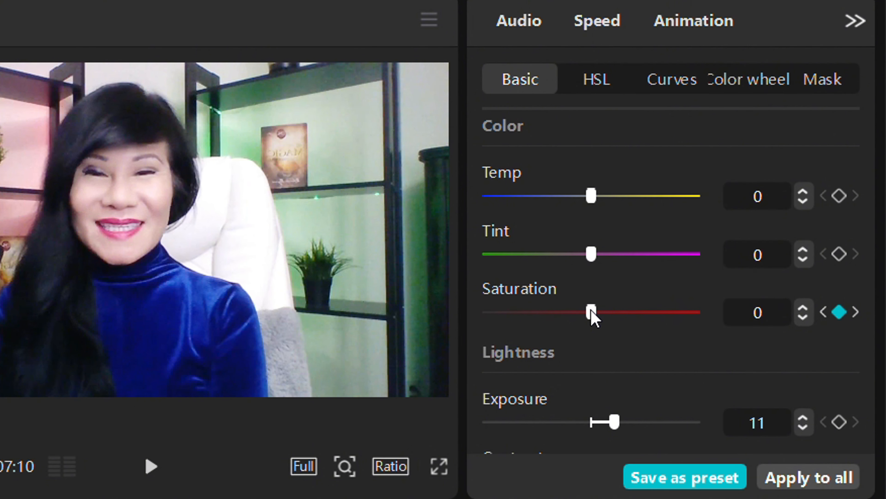
{"action": "left_click_drag", "start_coordinate": [576, 316], "coordinate": [559, 317]}
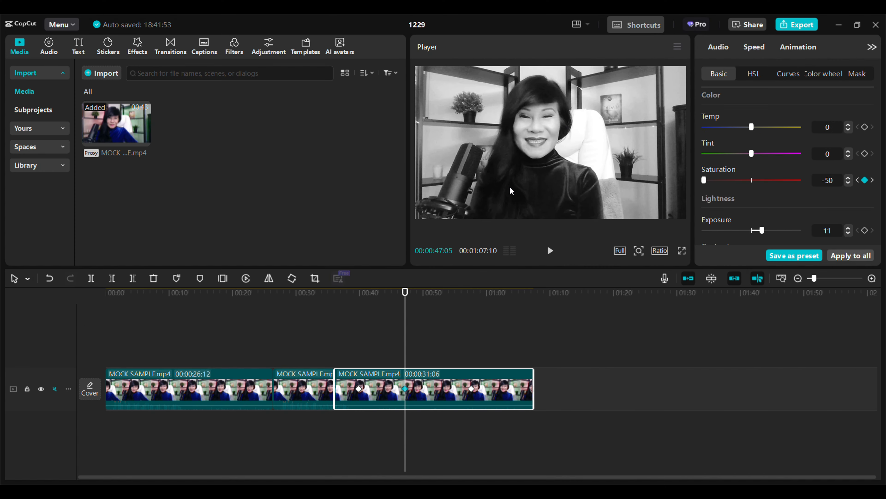
{"action": "left_click", "coordinate": [345, 343]}
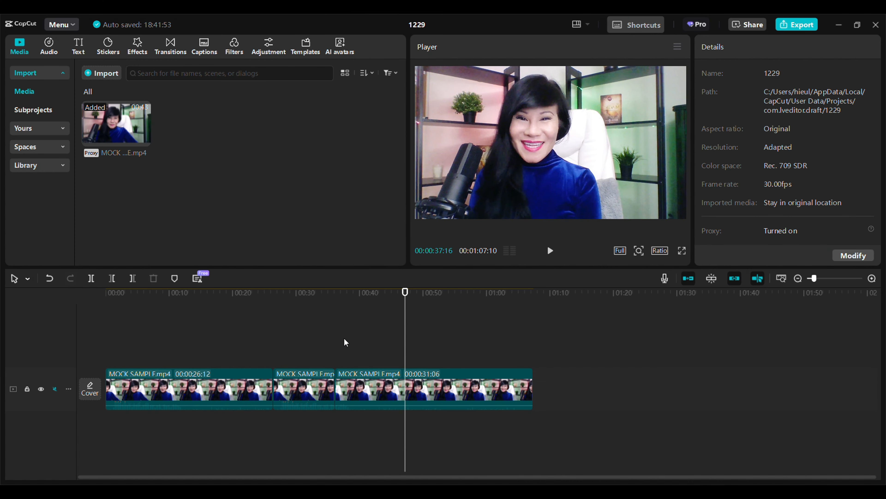
{"action": "left_click", "coordinate": [552, 251]}
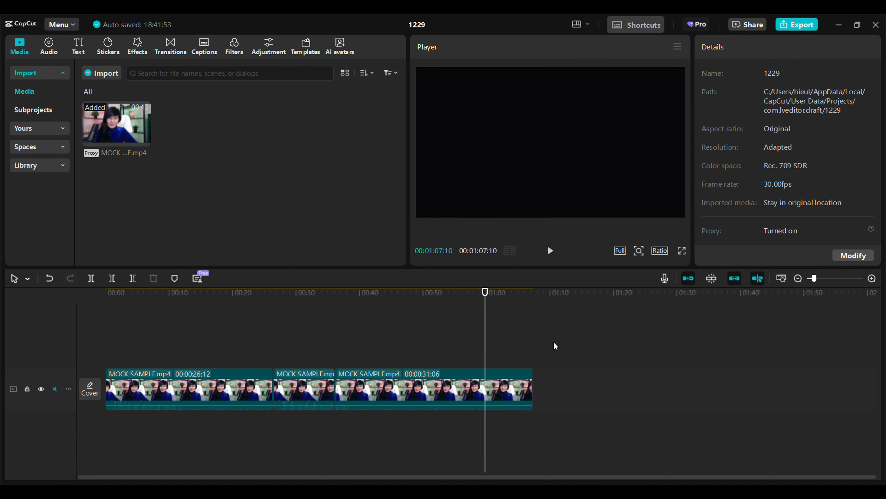
Add the music track "Drink to the New Year Full Version" beneath the fourth clip, starting at about 01:01
{"action": "left_click", "coordinate": [512, 387]}
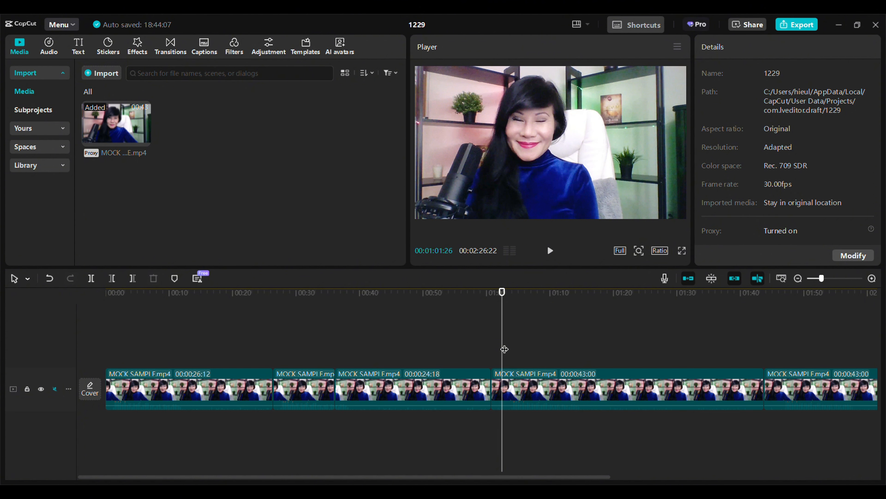
{"action": "left_click", "coordinate": [504, 386]}
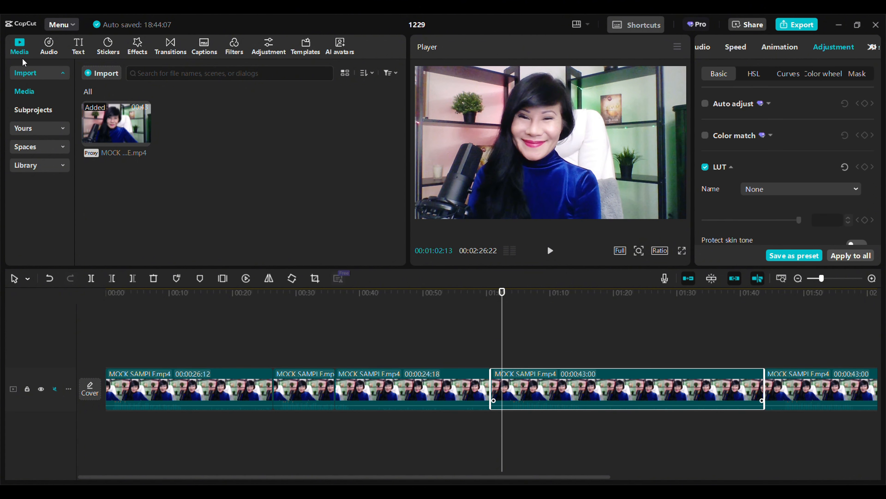
{"action": "left_click", "coordinate": [48, 49]}
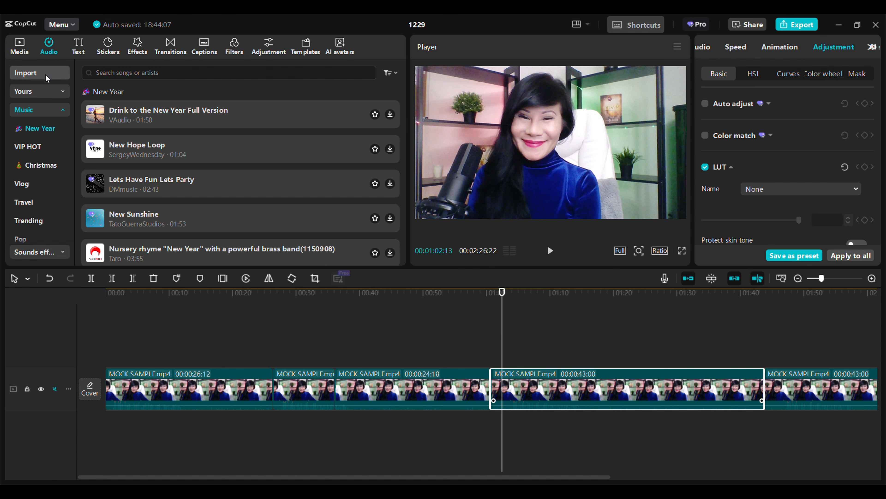
{"action": "left_click", "coordinate": [42, 111]}
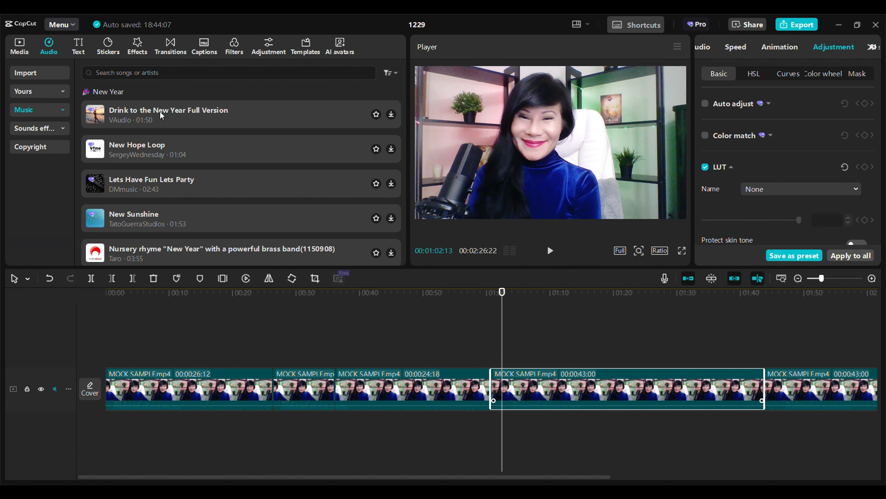
{"action": "left_click_drag", "start_coordinate": [162, 115], "coordinate": [702, 428]}
{"action": "left_click", "coordinate": [745, 354]}
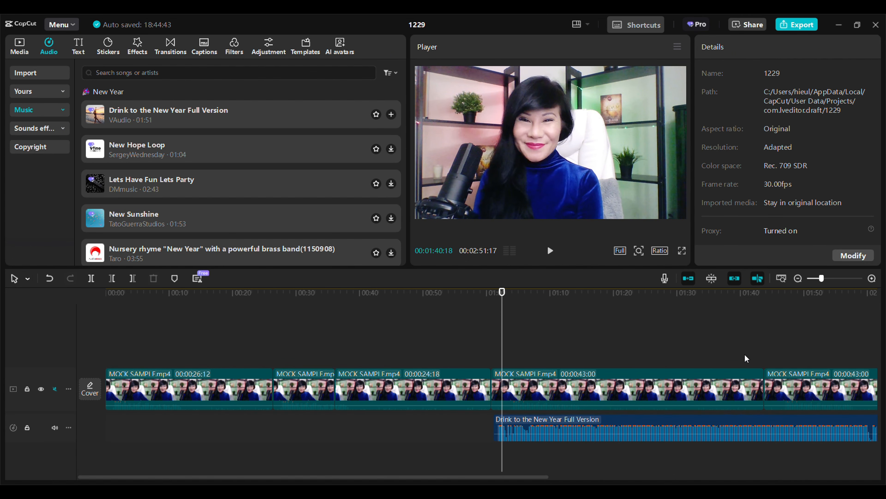
Trim the music track to end at about 01:40, removing everything after that point
{"action": "left_click", "coordinate": [730, 407]}
{"action": "left_click", "coordinate": [731, 423]}
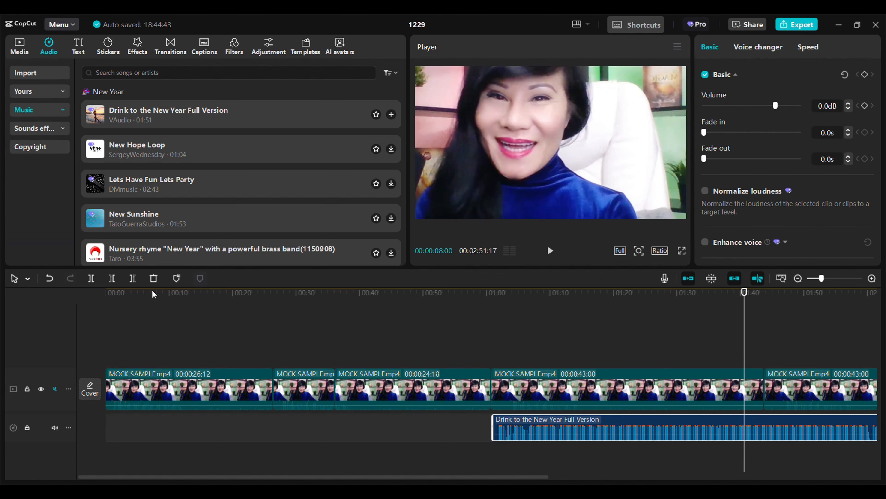
{"action": "left_click", "coordinate": [132, 281]}
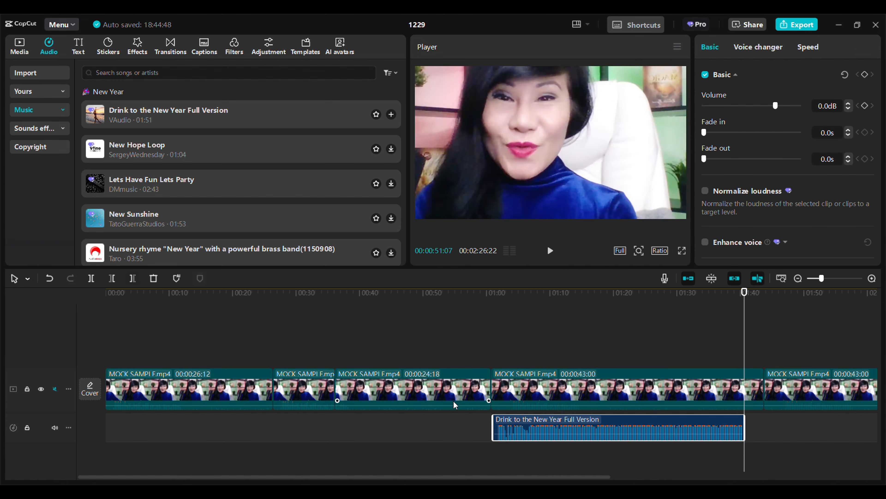
Lower the music track's volume to -32.5 dB and add Volume keyframes at about 01:02 and 01:09
{"action": "left_click", "coordinate": [537, 301]}
{"action": "left_click_drag", "start_coordinate": [537, 301], "coordinate": [510, 305]}
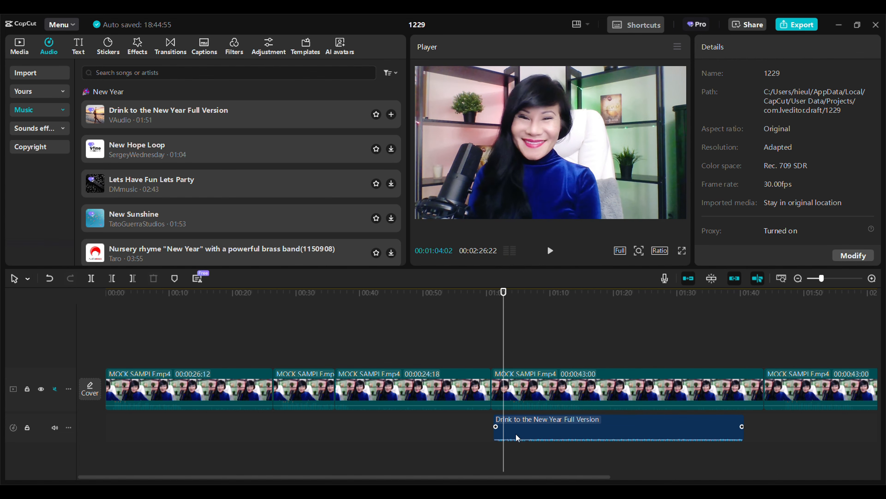
{"action": "left_click", "coordinate": [507, 429]}
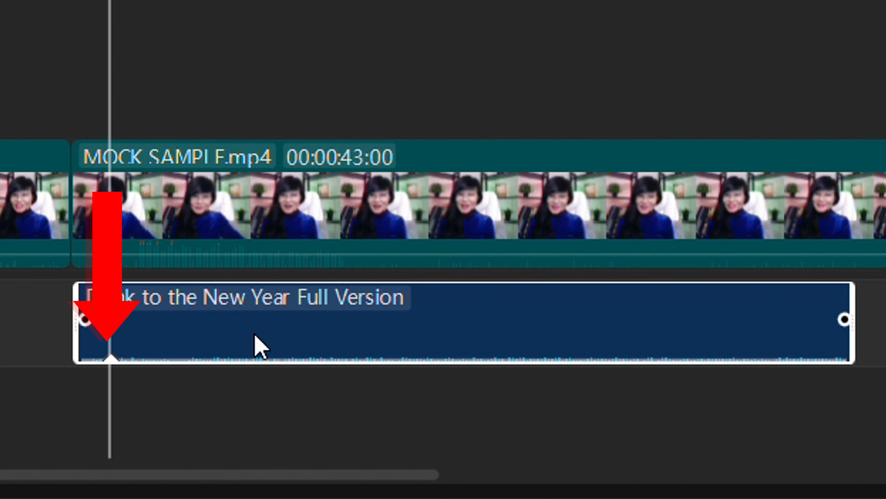
{"action": "left_click", "coordinate": [244, 384]}
{"action": "left_click", "coordinate": [248, 352]}
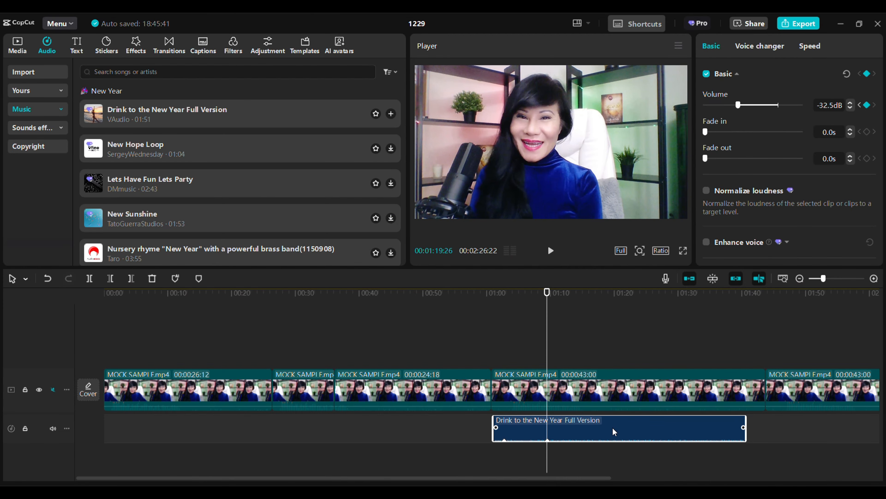
Add a third Volume keyframe to the music track at about 01:20, keeping it at -32.5 dB
{"action": "left_click", "coordinate": [613, 448]}
{"action": "right_click", "coordinate": [612, 448]}
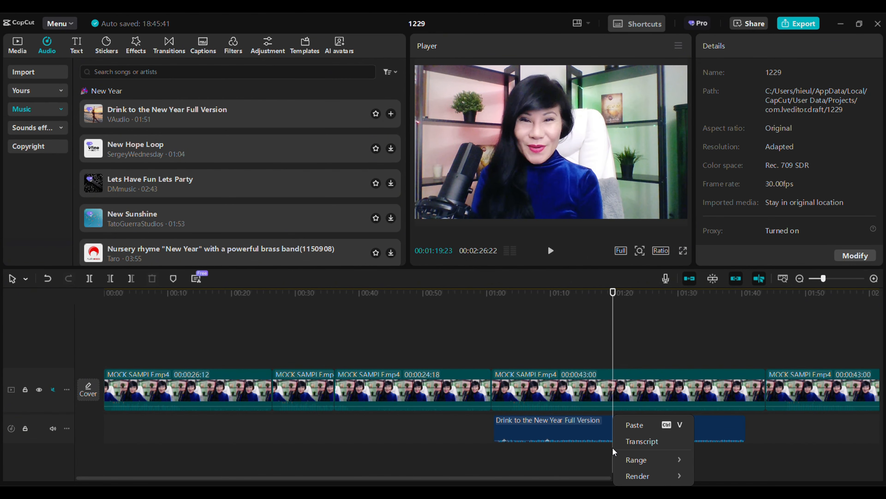
{"action": "left_click", "coordinate": [607, 434]}
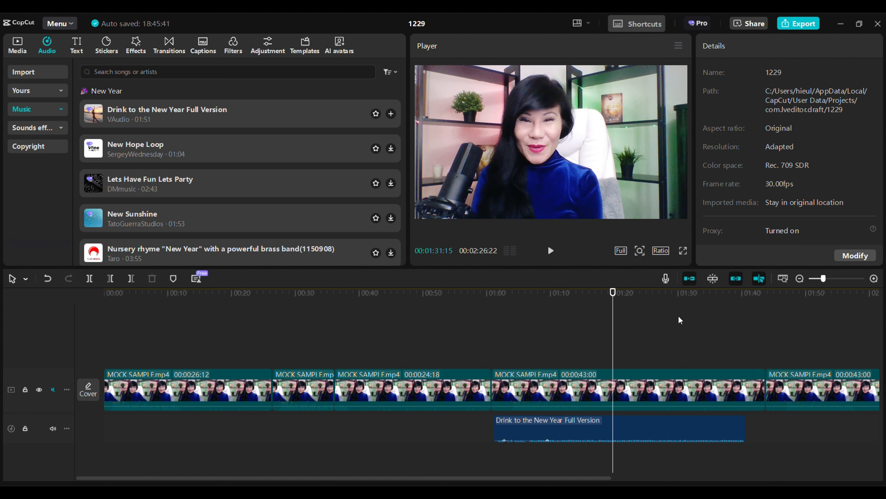
{"action": "left_click", "coordinate": [646, 420]}
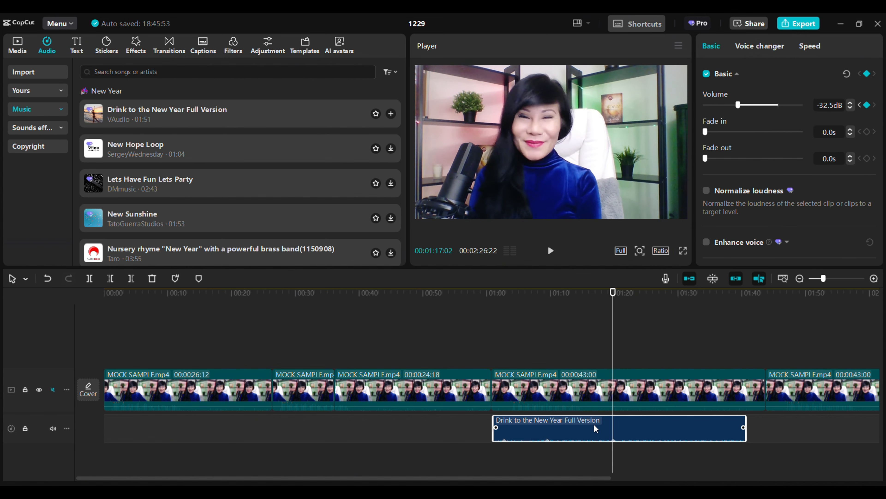
Raise the volume at the music track's middle keyframe to about -7 dB and play back the fade
{"action": "left_click", "coordinate": [548, 442]}
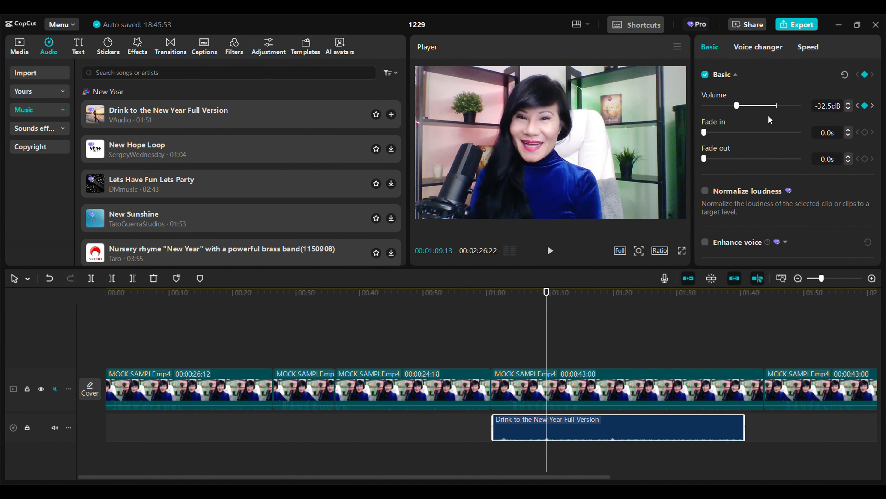
{"action": "left_click_drag", "start_coordinate": [737, 106], "coordinate": [741, 106]}
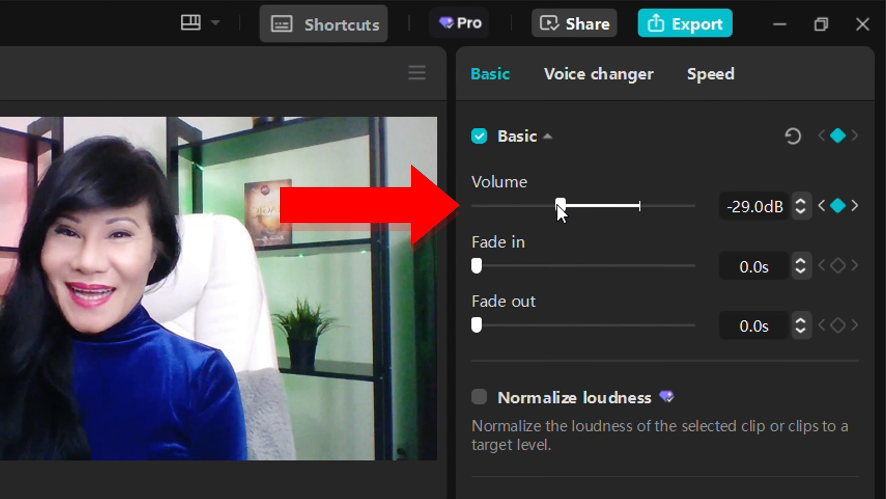
{"action": "left_click_drag", "start_coordinate": [557, 205], "coordinate": [614, 208]}
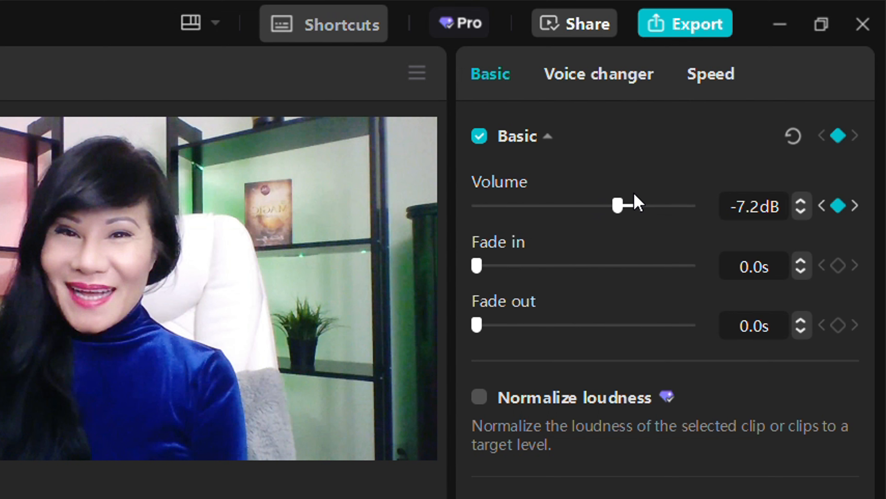
{"action": "left_click", "coordinate": [801, 203]}
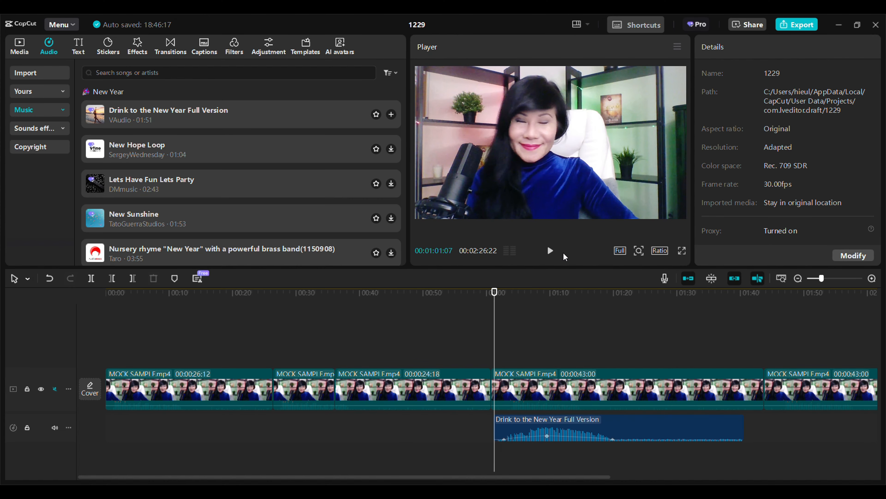
{"action": "left_click", "coordinate": [552, 252]}
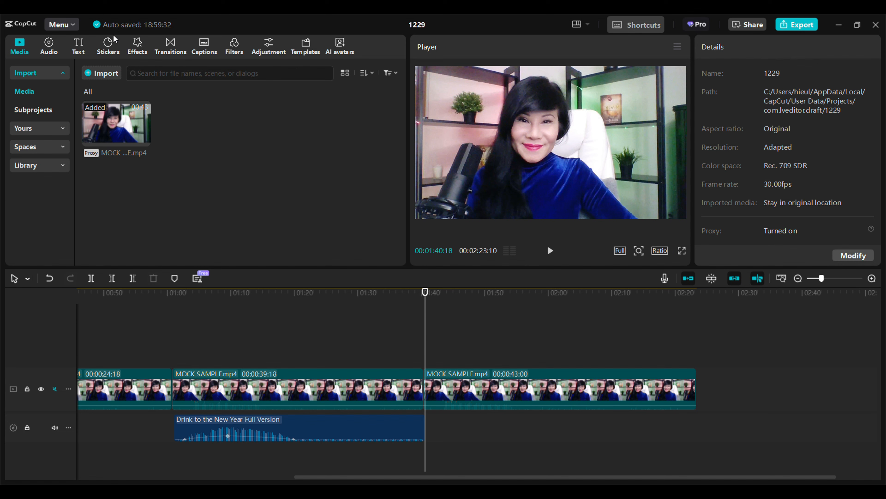
Add the layered red-and-pink heart sticker at 01:40 and extend it to about the end of the last video clip
{"action": "left_click", "coordinate": [108, 49]}
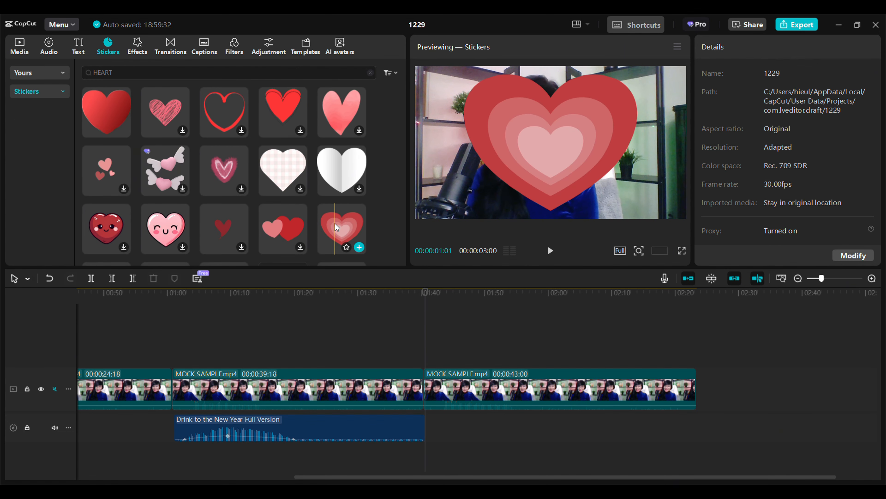
{"action": "left_click", "coordinate": [335, 224]}
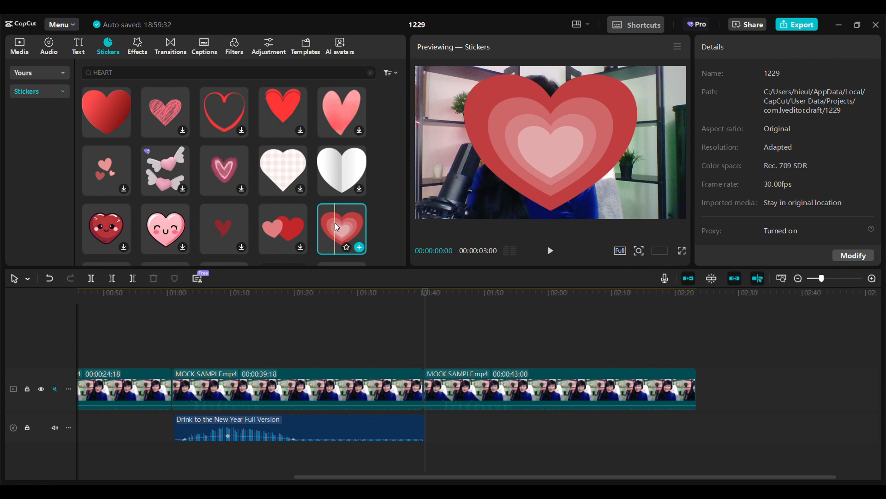
{"action": "left_click", "coordinate": [359, 248]}
{"action": "left_click_drag", "start_coordinate": [443, 358], "coordinate": [697, 360]}
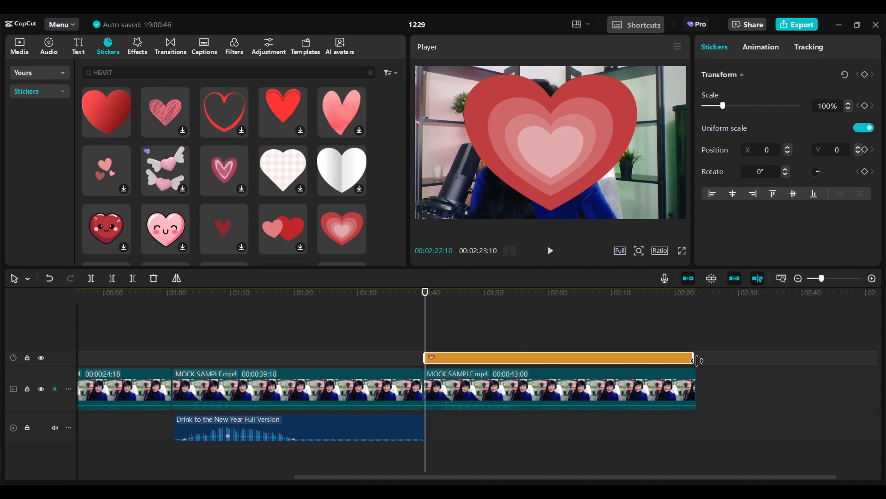
At about 01:44, scale the heart sticker to 27% and keyframe its position just outside the video's upper-left corner
{"action": "left_click", "coordinate": [451, 338]}
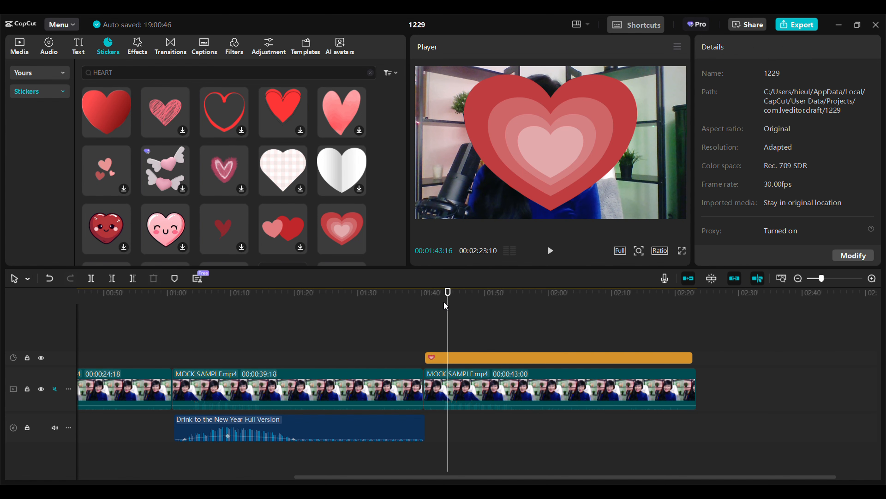
{"action": "left_click", "coordinate": [448, 357]}
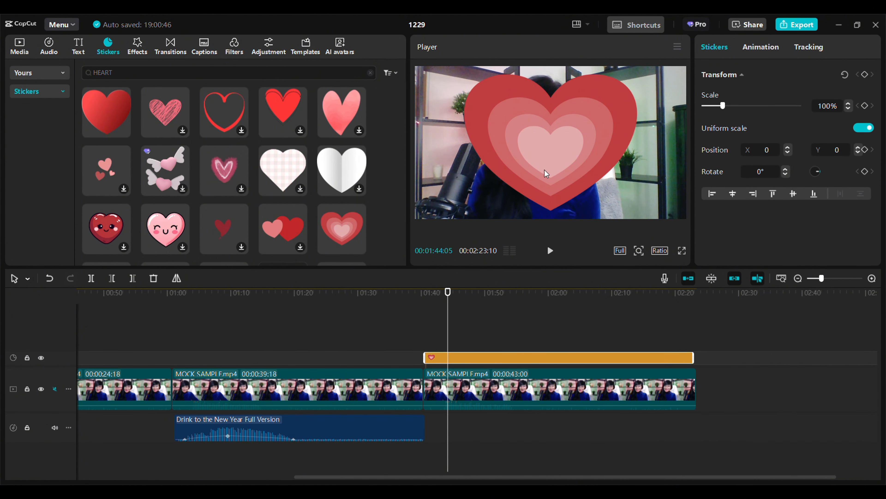
{"action": "left_click", "coordinate": [716, 106]}
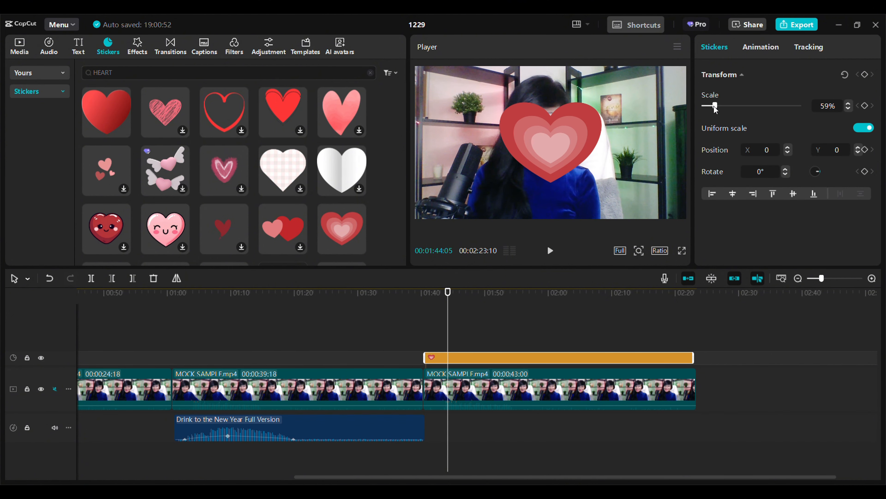
{"action": "left_click_drag", "start_coordinate": [714, 106], "coordinate": [710, 106]}
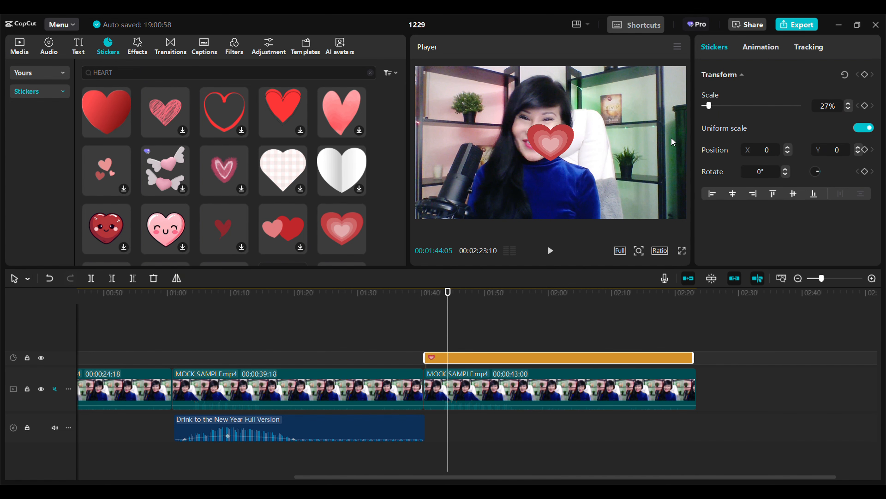
{"action": "left_click_drag", "start_coordinate": [560, 142], "coordinate": [432, 71]}
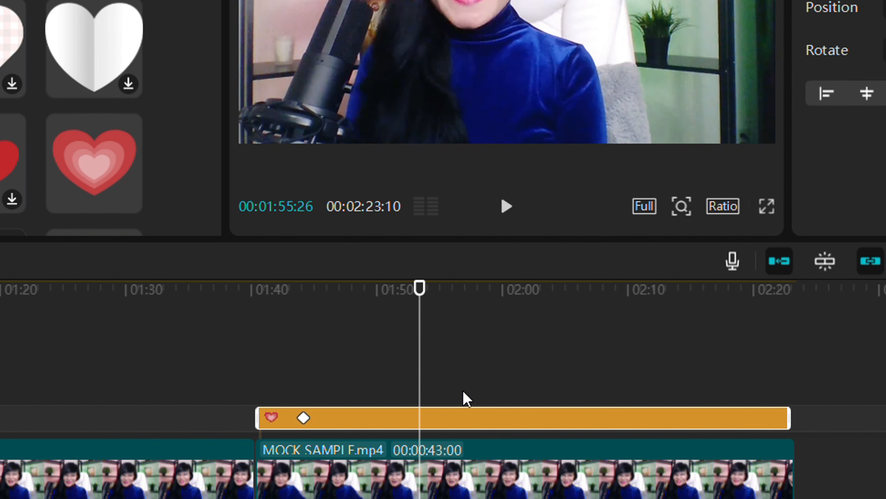
Add Position keyframes to the heart sticker at about 01:53 and 02:04, and move it to X -710, Y -750 at the middle keyframe
{"action": "left_click", "coordinate": [586, 366]}
{"action": "left_click", "coordinate": [585, 417]}
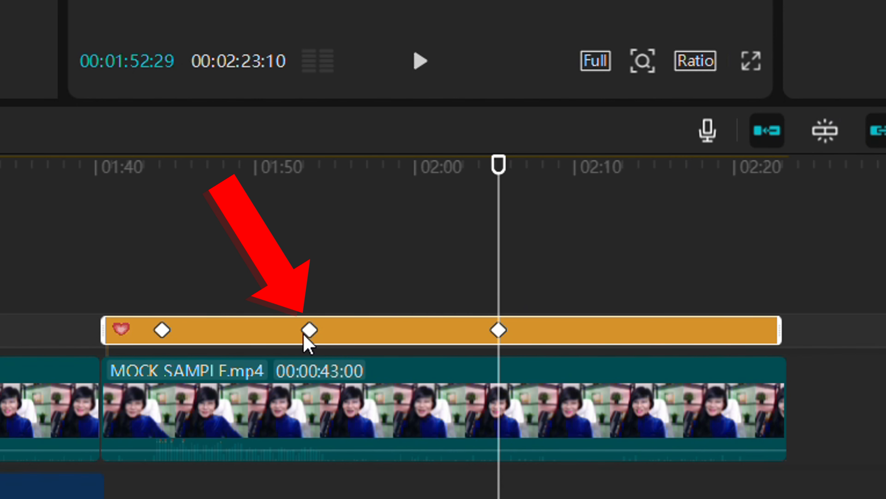
{"action": "left_click", "coordinate": [309, 330]}
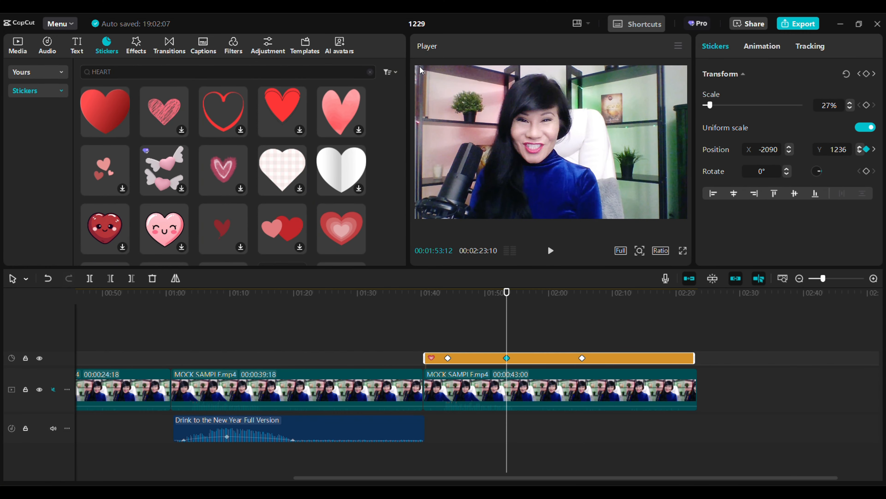
{"action": "left_click_drag", "start_coordinate": [440, 81], "coordinate": [474, 132]}
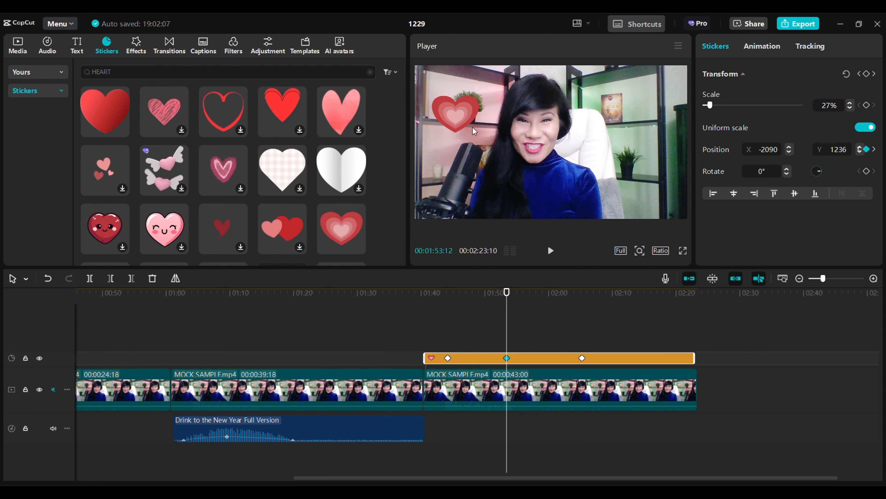
{"action": "left_click_drag", "start_coordinate": [494, 160], "coordinate": [518, 206]}
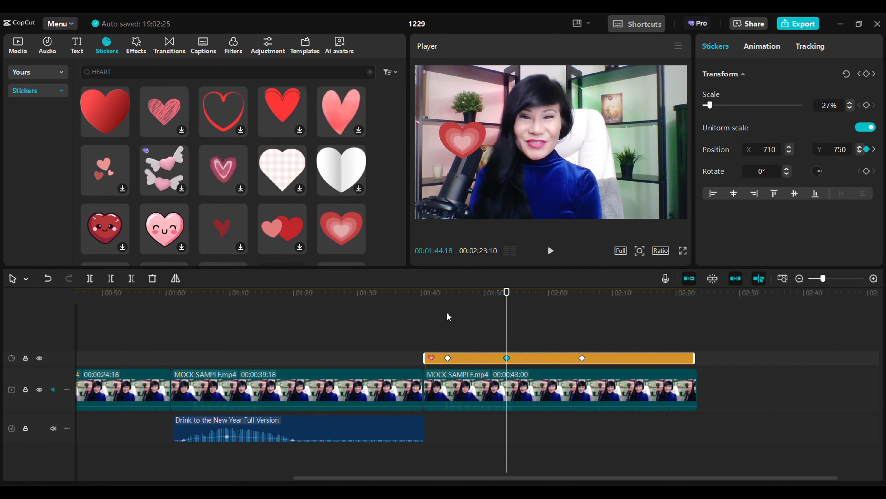
Play back the heart sticker's motion from about 01:41 and check its movement through the keyframes
{"action": "left_click", "coordinate": [432, 317]}
{"action": "left_click", "coordinate": [431, 315]}
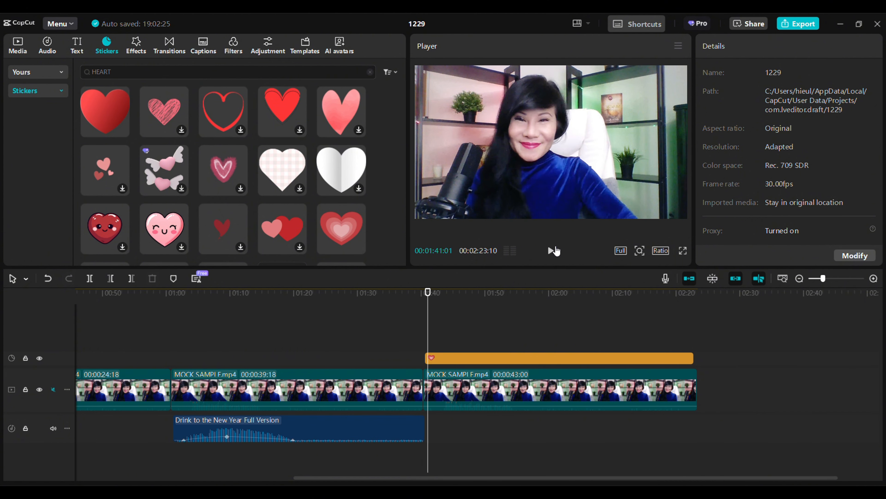
{"action": "left_click", "coordinate": [553, 250]}
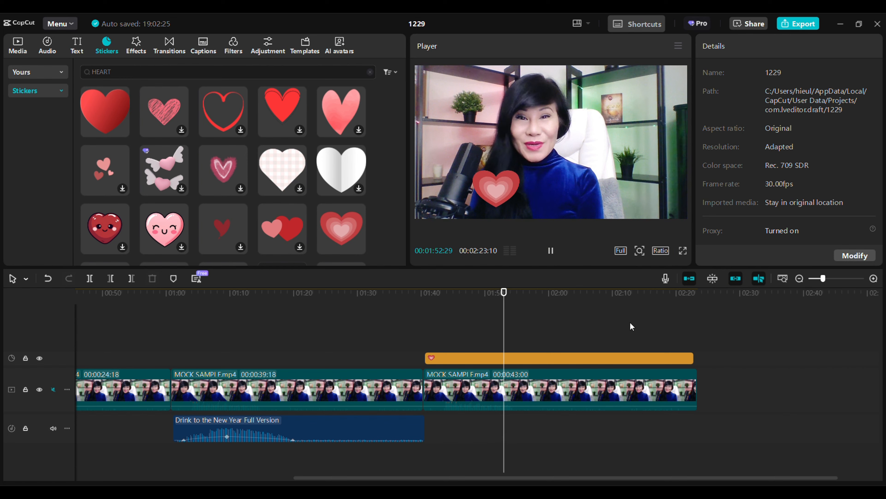
{"action": "left_click", "coordinate": [632, 358]}
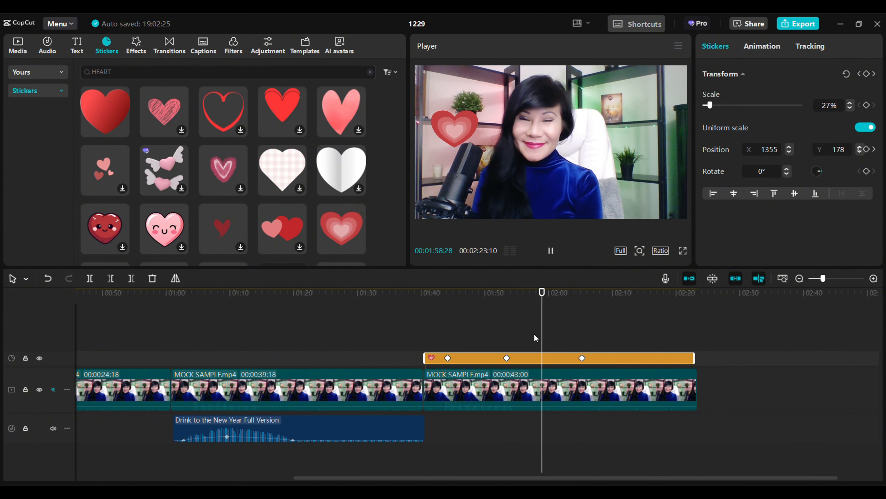
{"action": "left_click", "coordinate": [577, 318]}
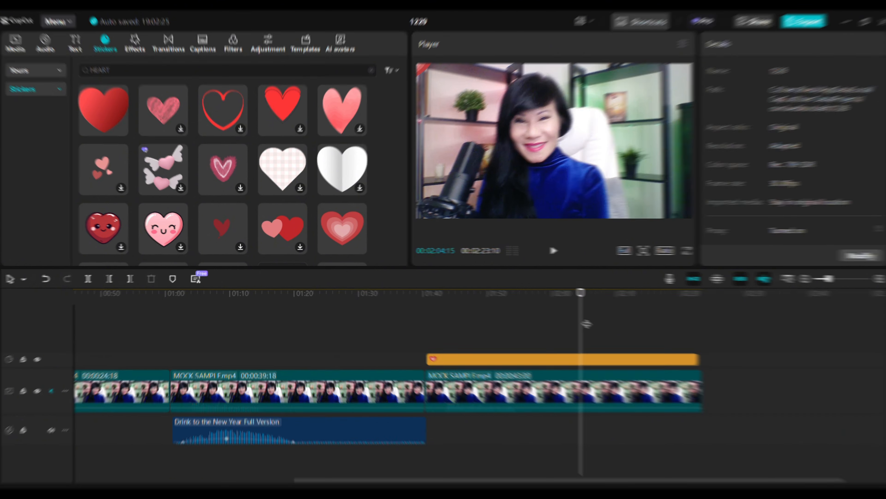